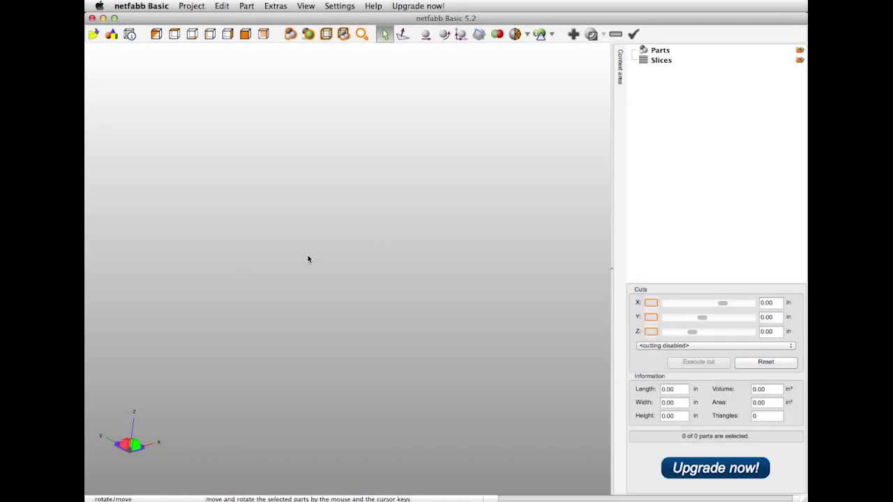
- Add Capreolus_10in.stl from the bad models folder as a part in the project
left_click(206, 7)
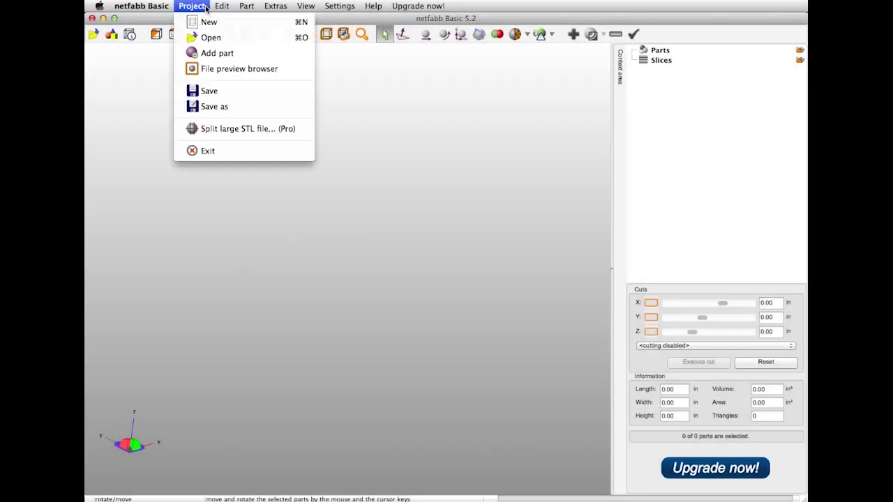
left_click(222, 53)
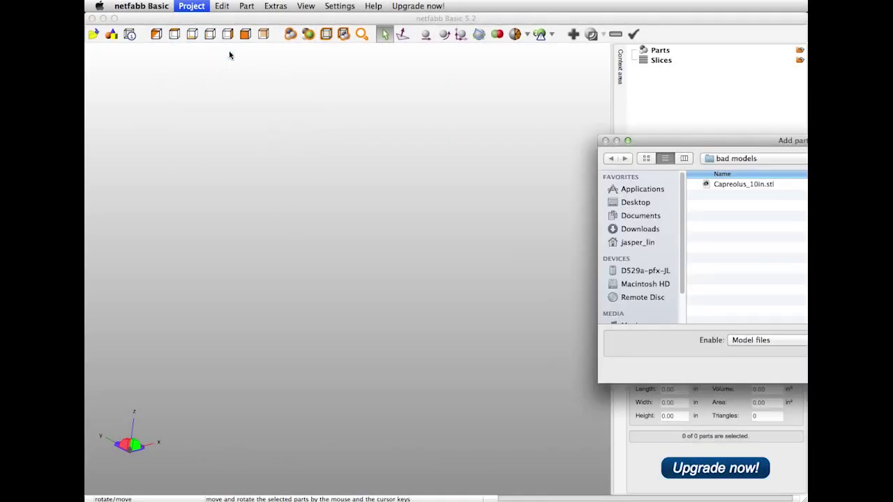
left_click_drag(667, 140, 237, 155)
left_click(286, 200)
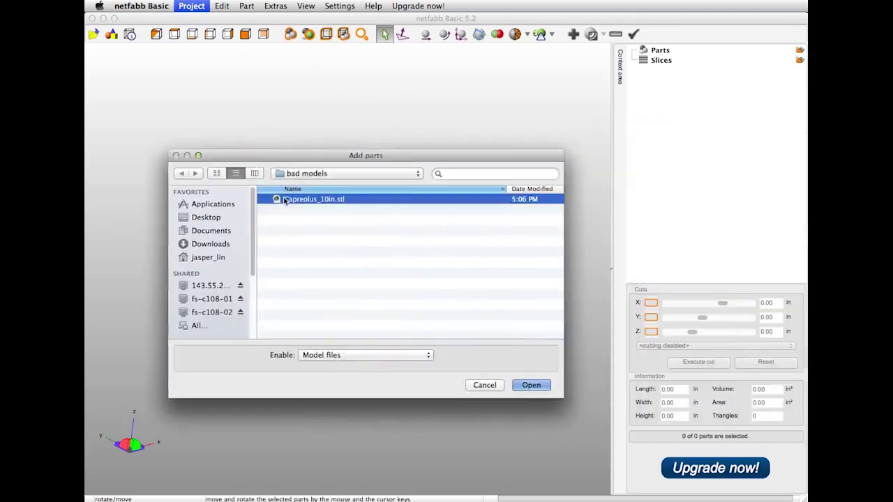
left_click(528, 388)
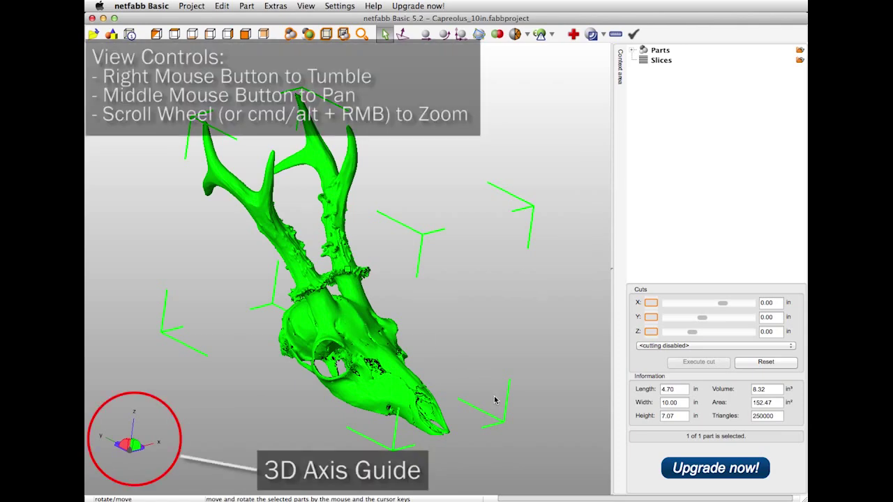
- Orbit the view to look at the deer skull from a different side
mouse_move(484, 401)
right_mouse_down()
mouse_move(419, 401)
mouse_move(413, 413)
mouse_move(491, 409)
mouse_move(433, 407)
right_mouse_up()
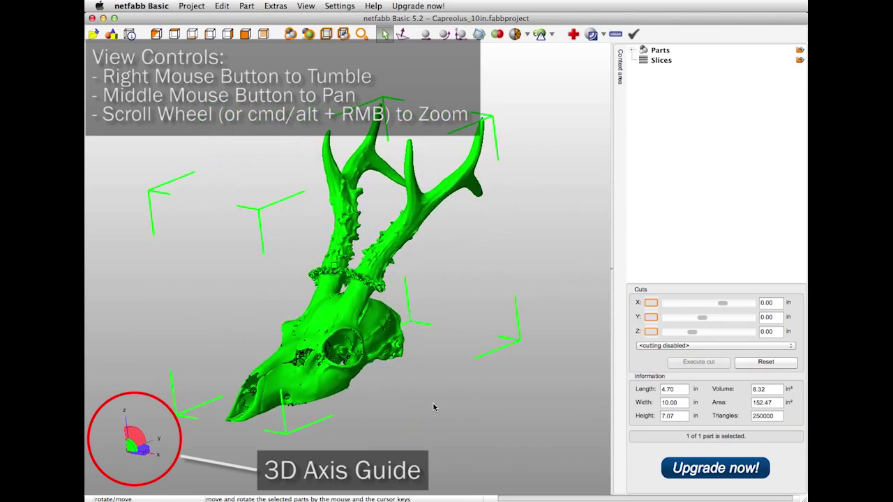
- View the skull from top, bottom, both sides, front and back, then return to perspective
left_click(175, 36)
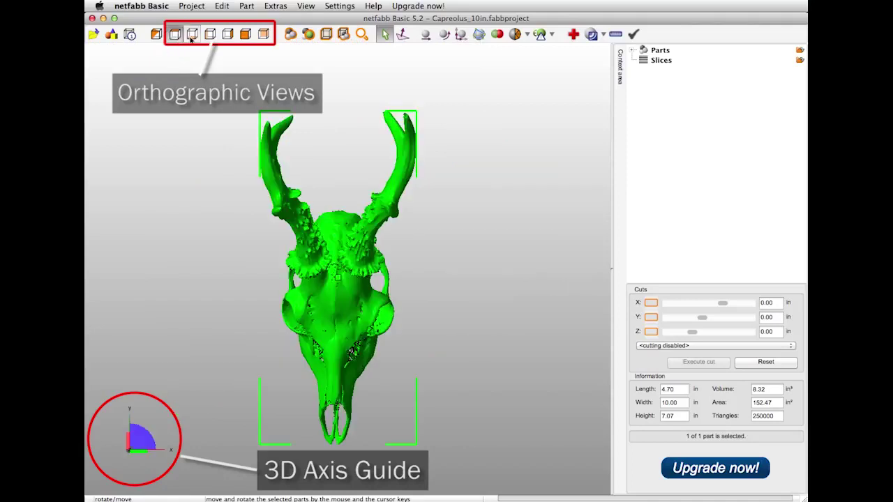
left_click(192, 37)
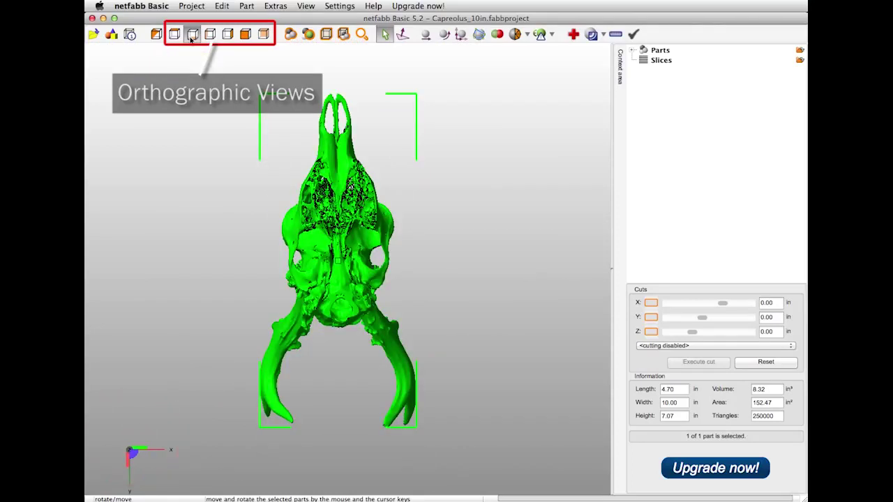
left_click(210, 35)
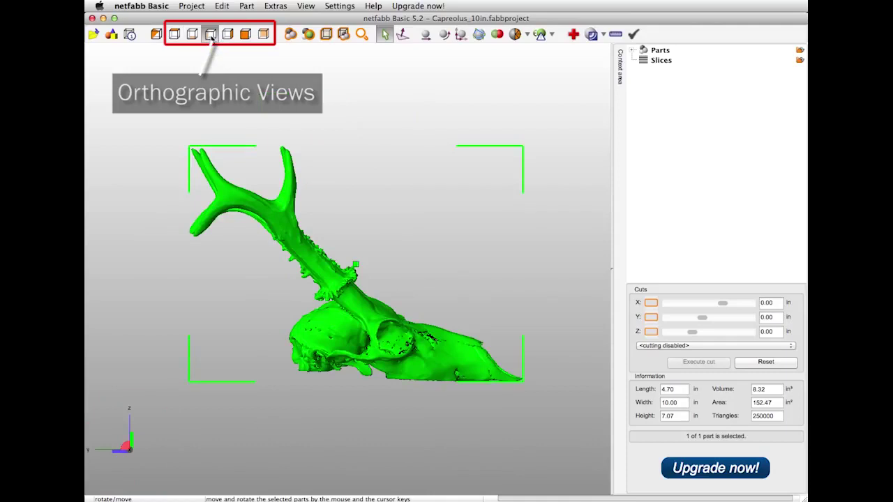
left_click(228, 35)
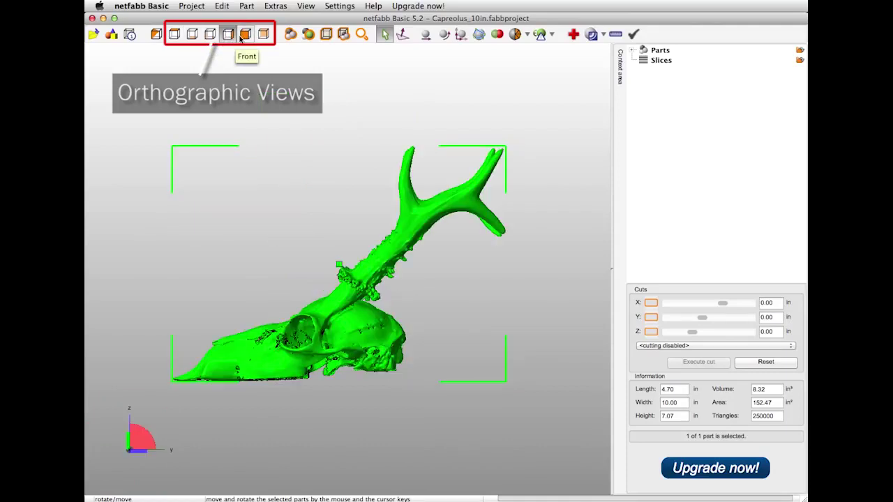
left_click(243, 36)
left_click(262, 38)
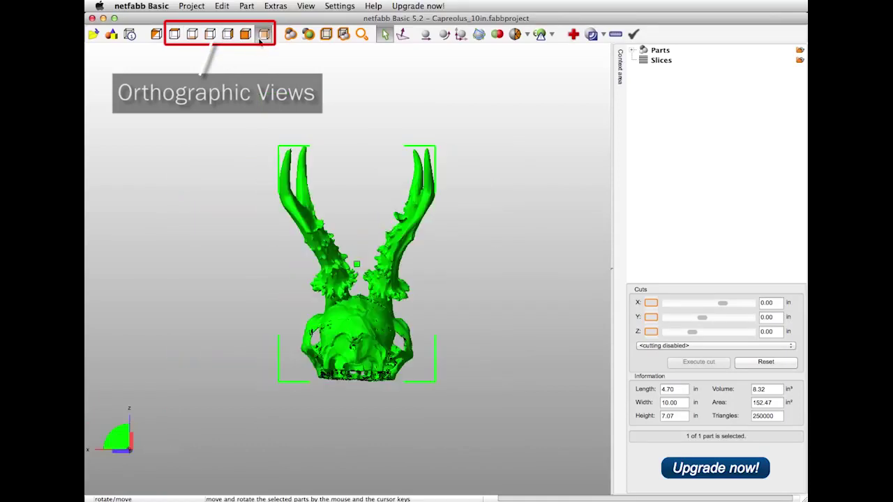
left_click(157, 39)
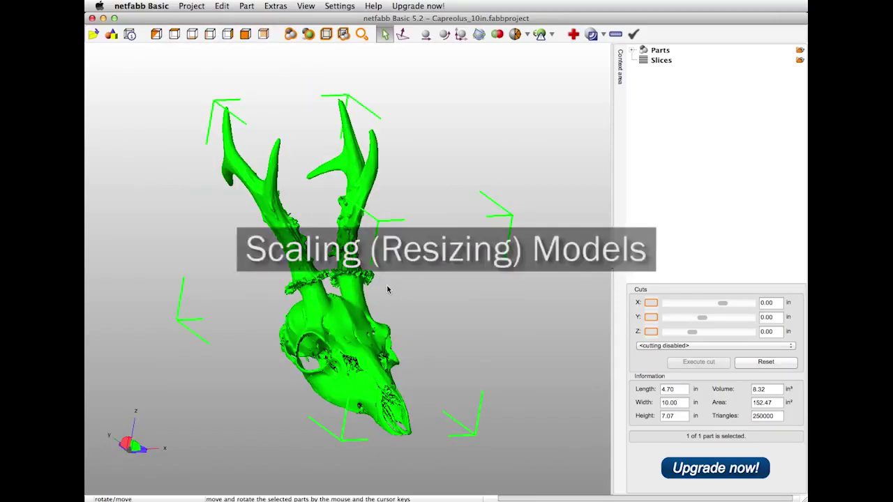
- Scale the skull proportionally to target Y size 5 in, giving 2.35 × 5.00 × 3.53 inches
left_click(245, 7)
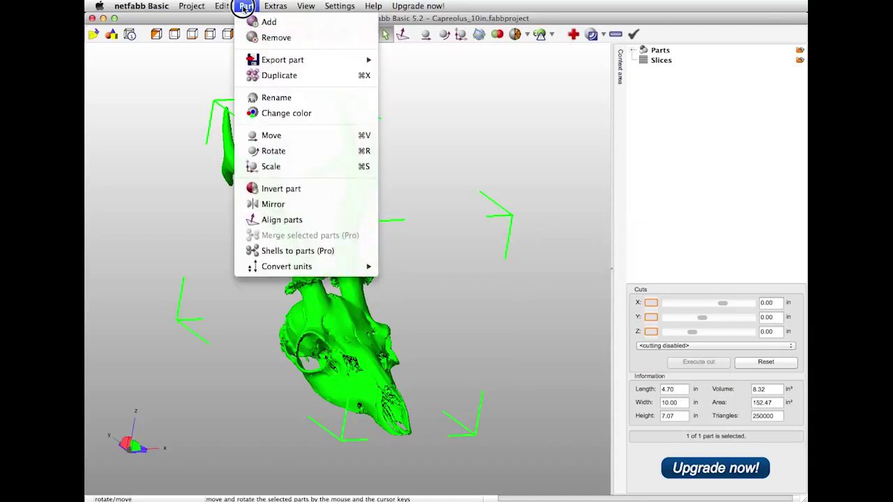
left_click(319, 166)
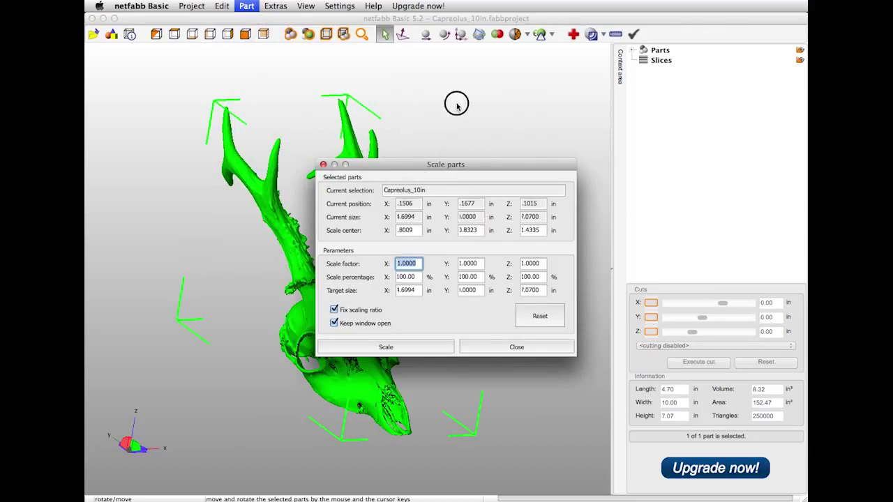
mouse_move(465, 167)
left_mouse_down()
mouse_move(493, 113)
mouse_move(549, 98)
left_mouse_up()
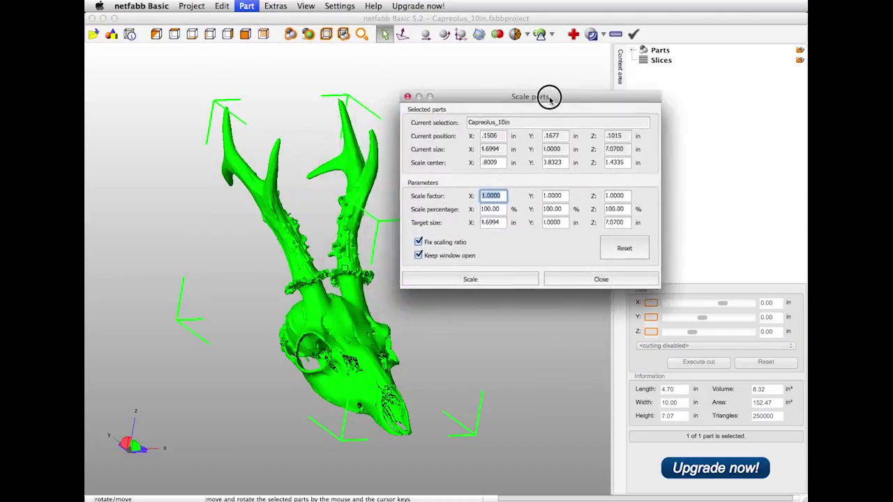
double_click(561, 222)
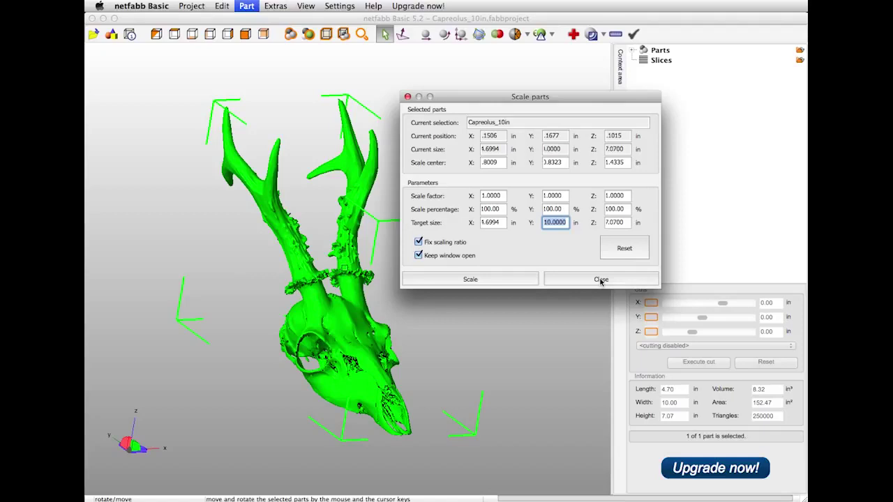
type("5")
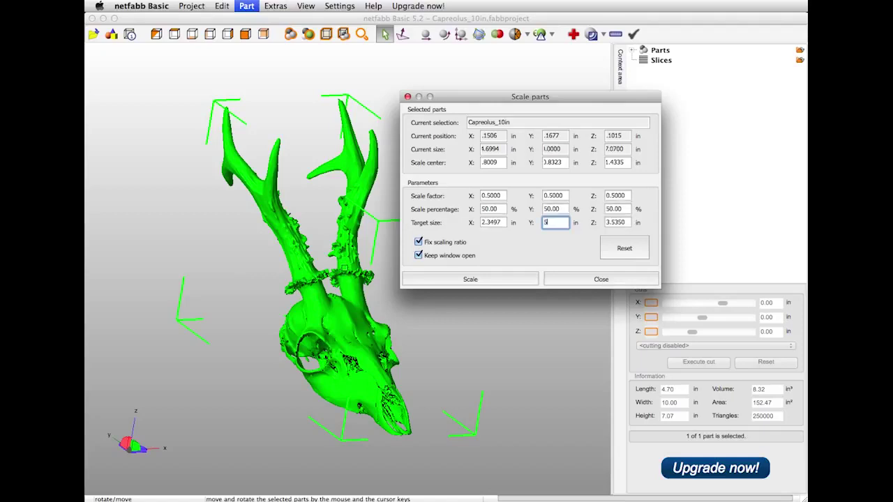
left_click(499, 282)
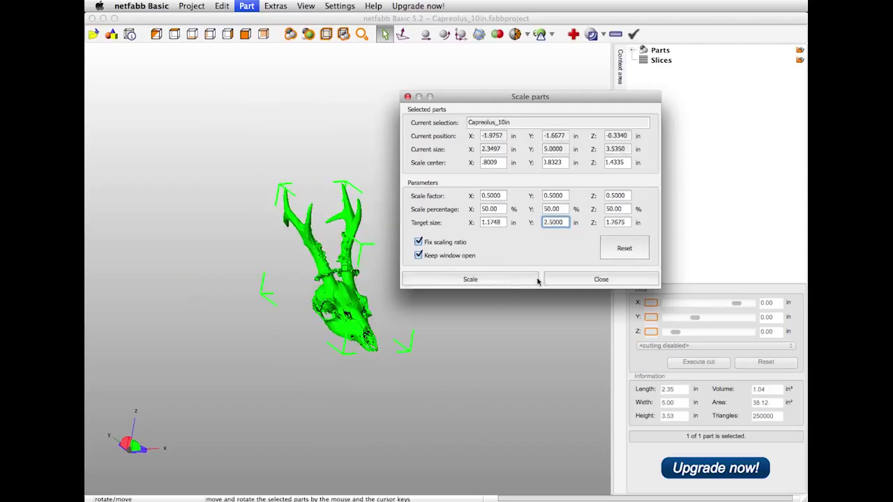
left_click(598, 279)
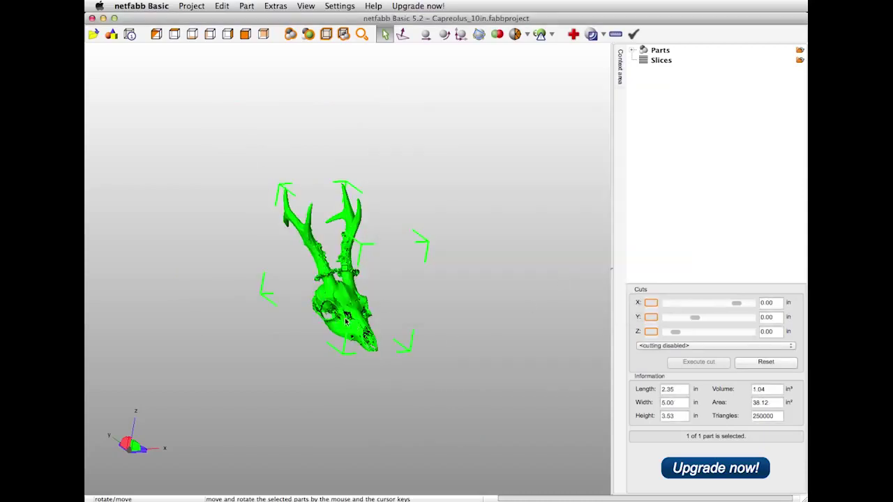
- Zoom in and orbit to examine the half-size skull up close
scroll(349, 323, "up", 1)
scroll(348, 323, "up", 1)
scroll(349, 323, "up", 4)
right_click_drag(349, 323, 421, 398)
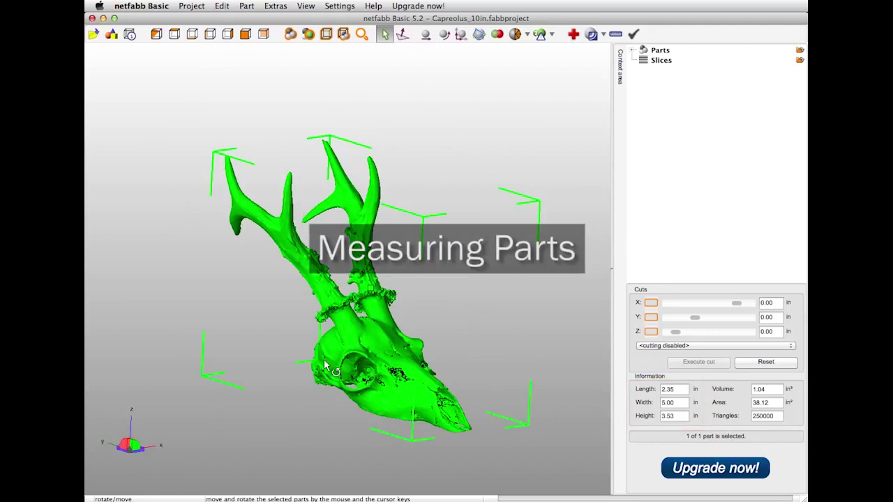
- Open a Measuring view for the skull and activate the wall thickness tool
left_click(265, 6)
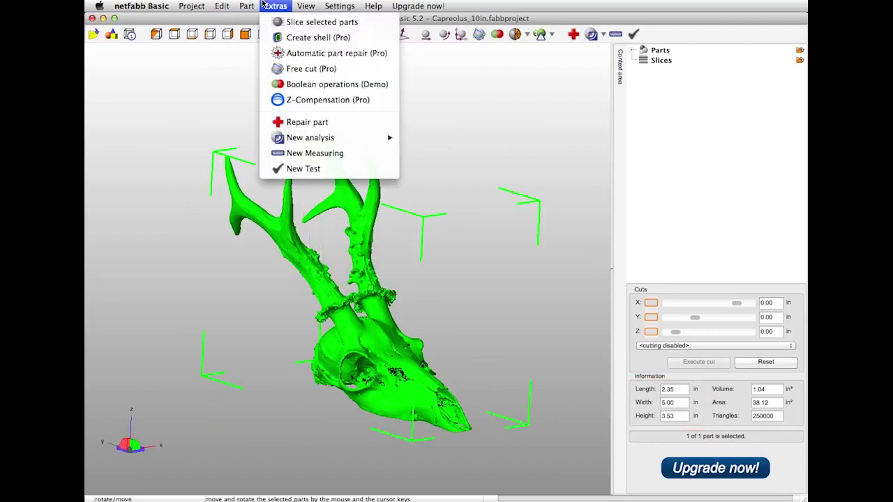
left_click(291, 152)
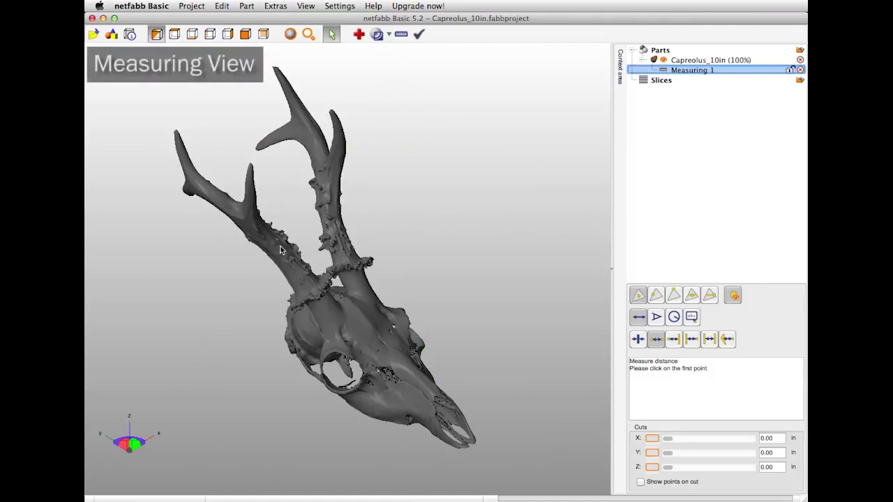
mouse_move(290, 415)
right_mouse_down()
mouse_move(279, 426)
mouse_move(304, 346)
right_mouse_up()
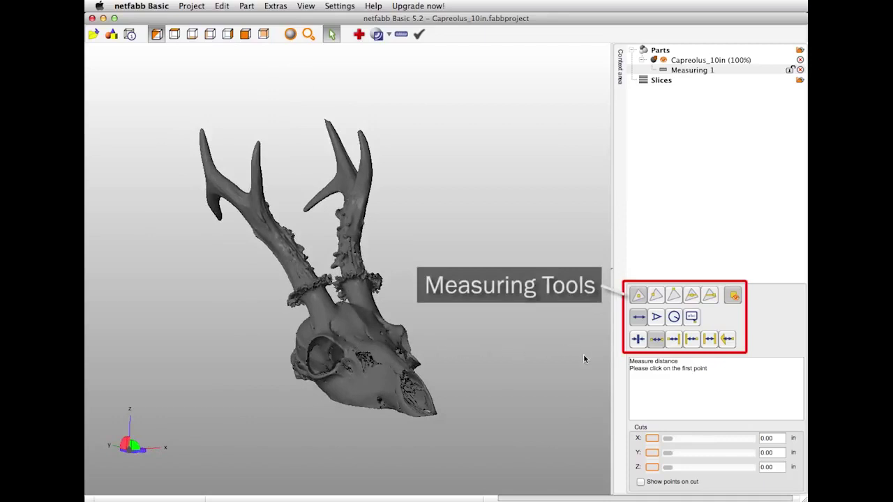
left_click(637, 339)
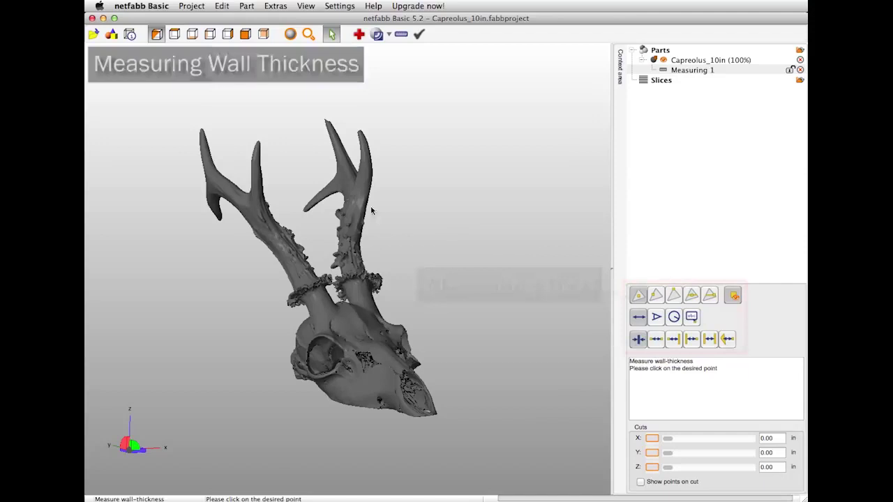
- Measure wall thickness at the antler tip, eye socket and skull side (0.12, 0.29, 0.04, 0.02 in)
mouse_move(316, 214)
middle_mouse_down()
mouse_move(351, 241)
mouse_move(350, 266)
middle_mouse_up()
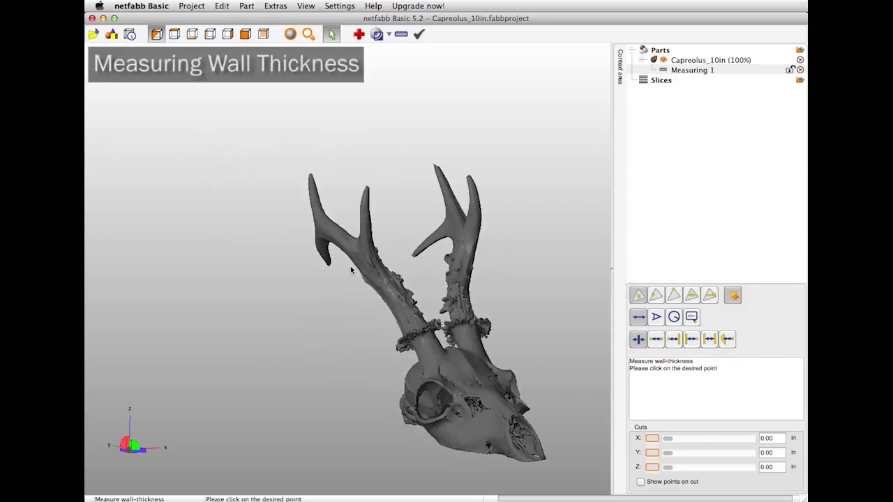
scroll(350, 265, "up", 3)
scroll(350, 265, "up", 2)
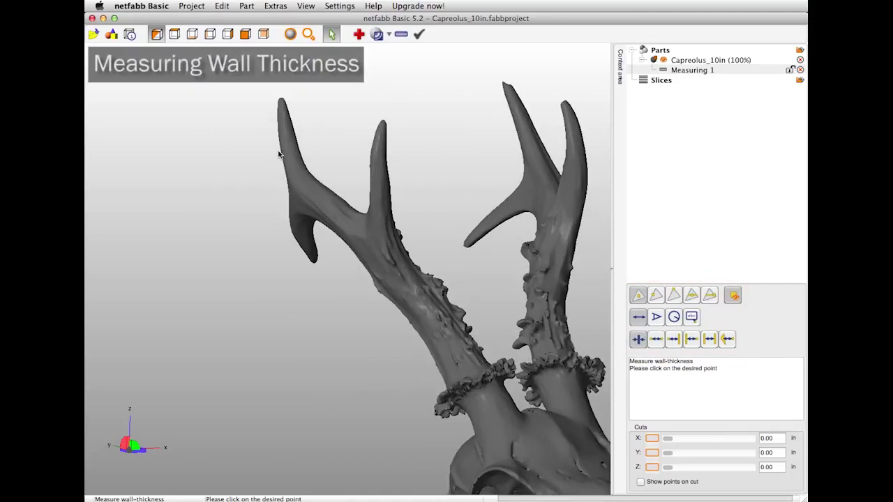
right_click_drag(427, 297, 445, 320)
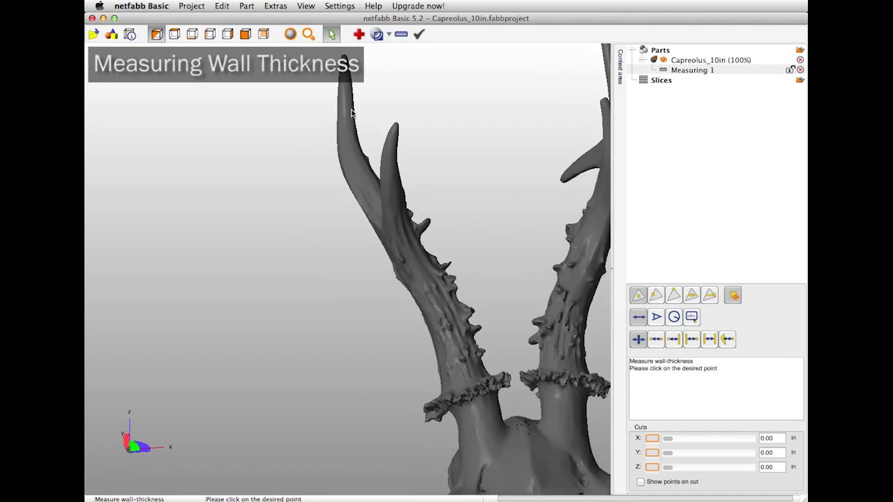
mouse_move(353, 114)
right_mouse_down()
mouse_move(339, 135)
mouse_move(421, 189)
right_mouse_up()
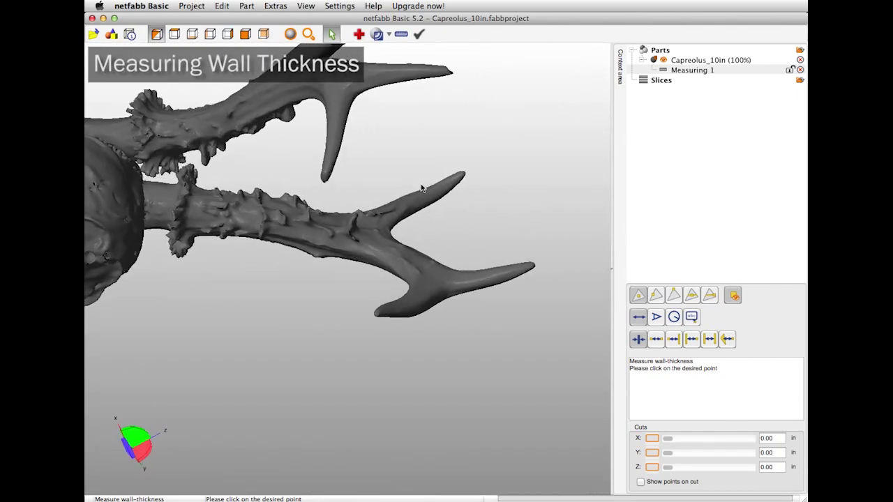
left_click(490, 277)
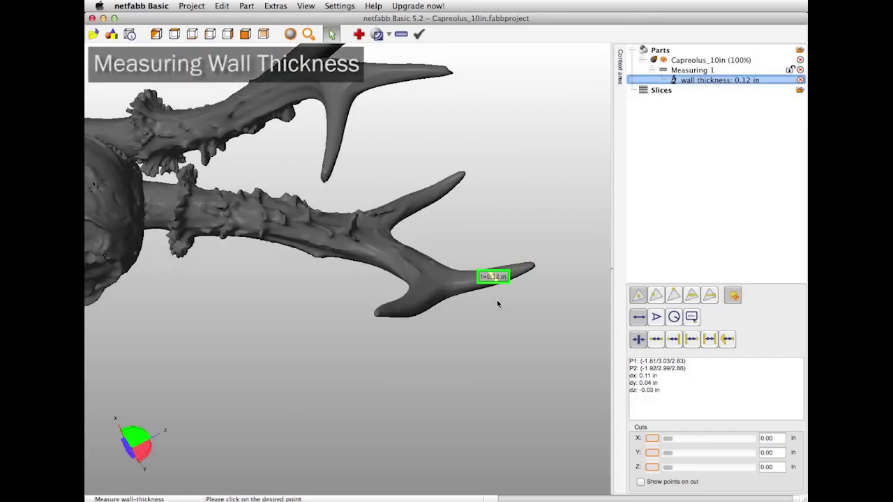
left_click(398, 310)
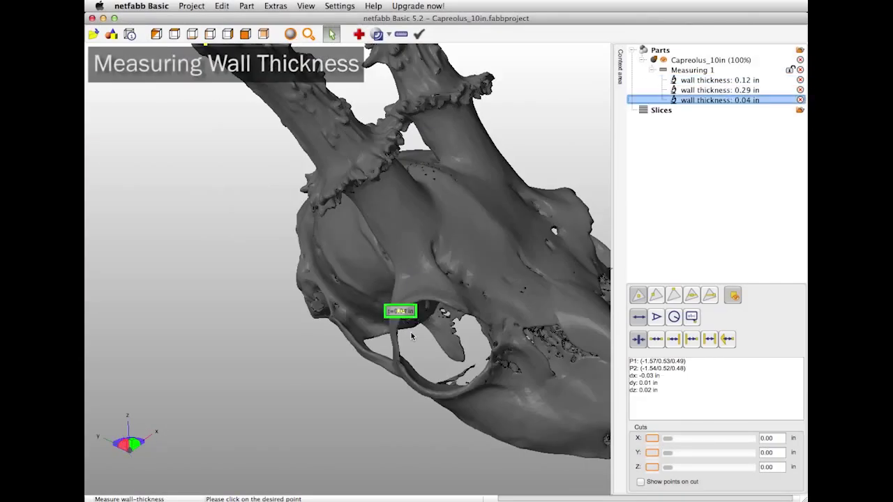
mouse_move(401, 302)
right_mouse_down()
mouse_move(411, 322)
mouse_move(447, 287)
right_mouse_up()
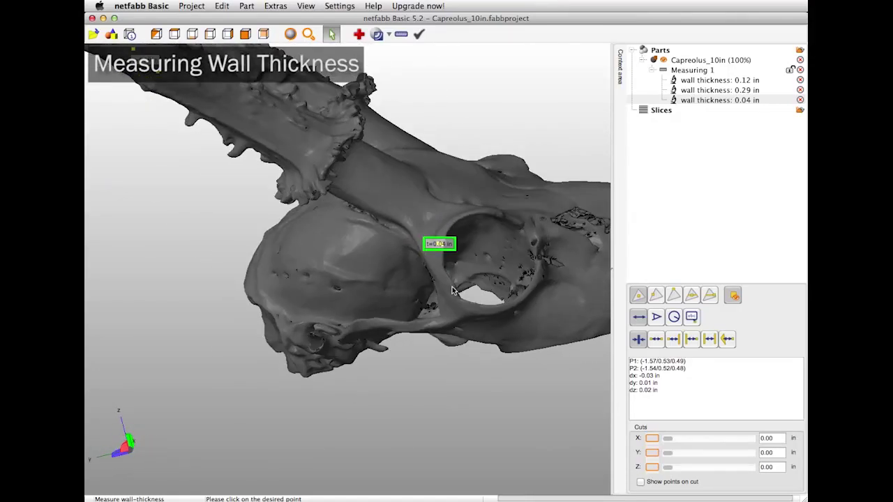
left_click(447, 287)
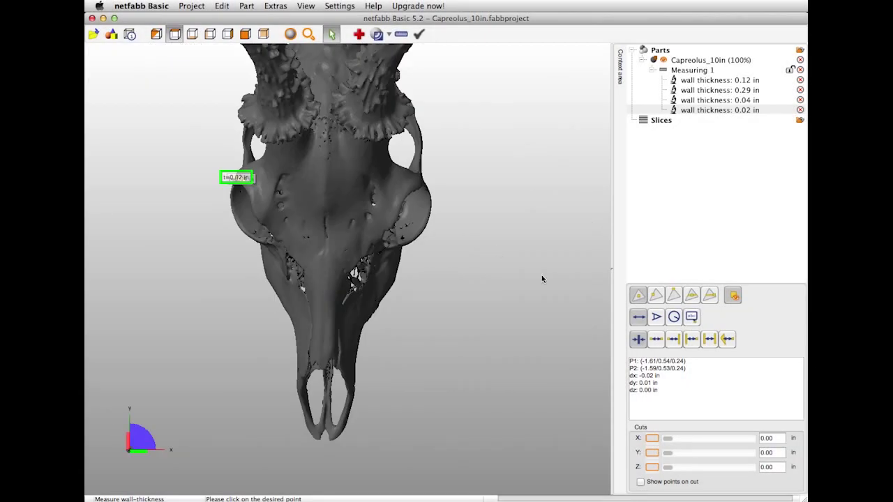
- Measure the 3.54 in point-to-point distance from the snout tip to the skull top
left_click(656, 338)
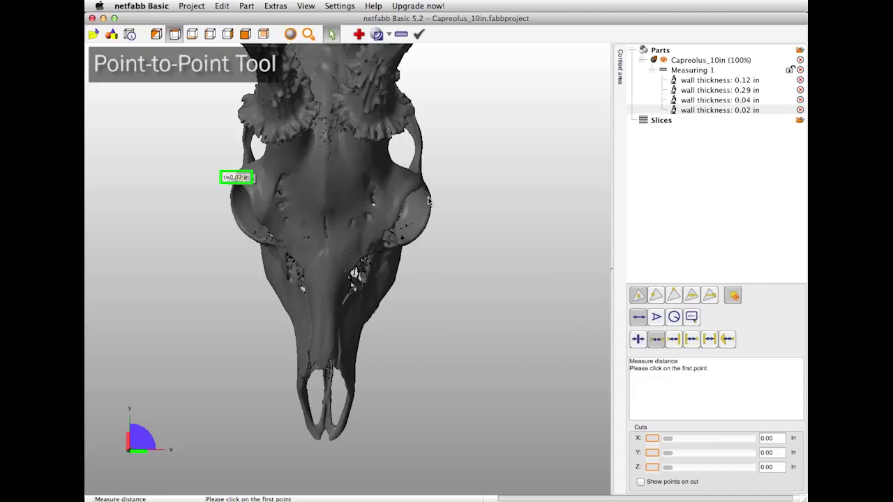
right_click_drag(376, 370, 376, 404)
left_click(333, 419)
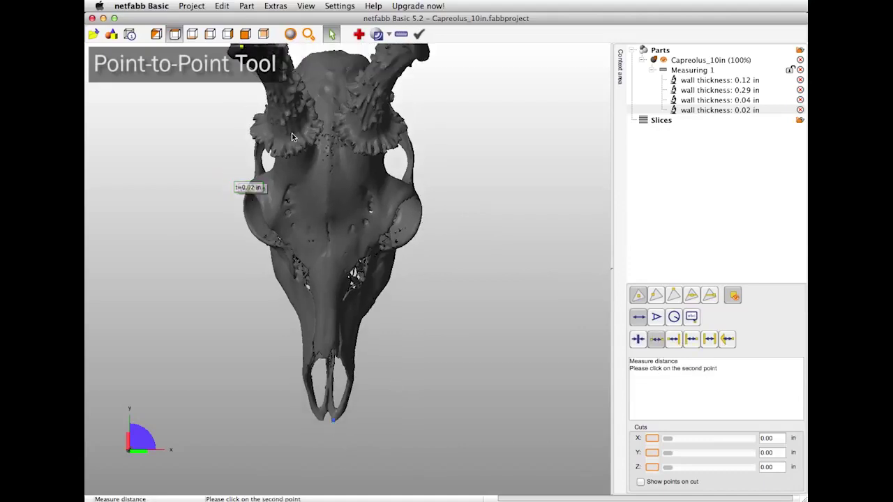
left_click(343, 53)
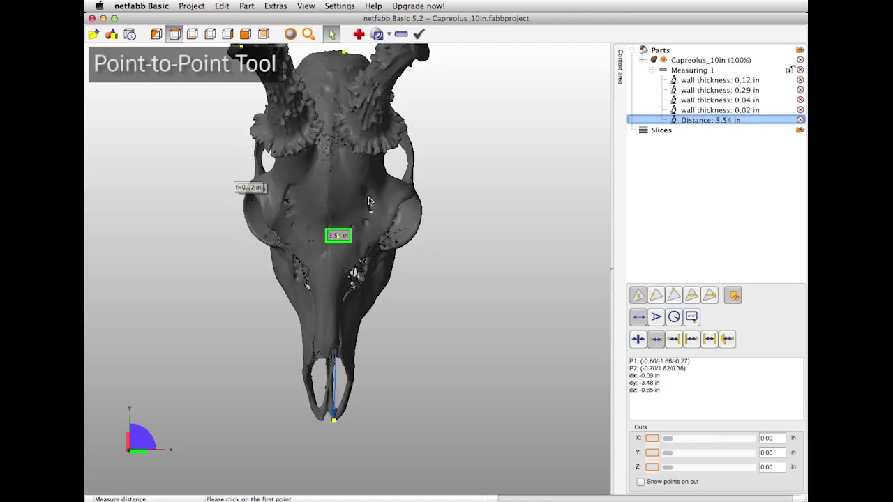
right_click_drag(359, 191, 358, 193)
right_click_drag(332, 157, 348, 180)
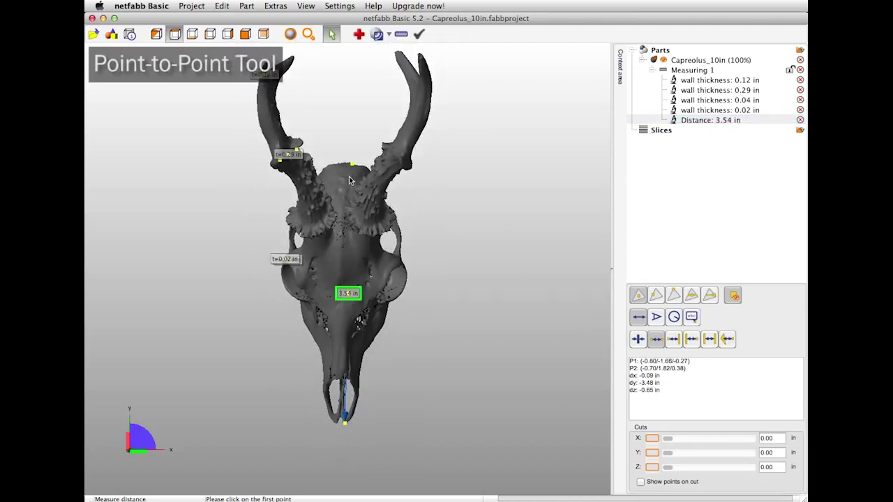
middle_click_drag(349, 180, 362, 203)
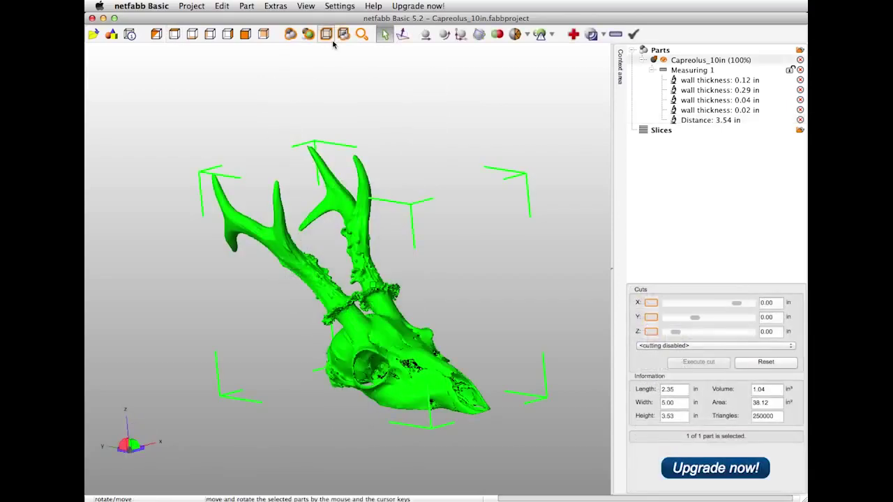
- Export the skull as an STL named Capreolus_scaled_5in in the bad models folder
left_click(247, 6)
mouse_move(282, 60)
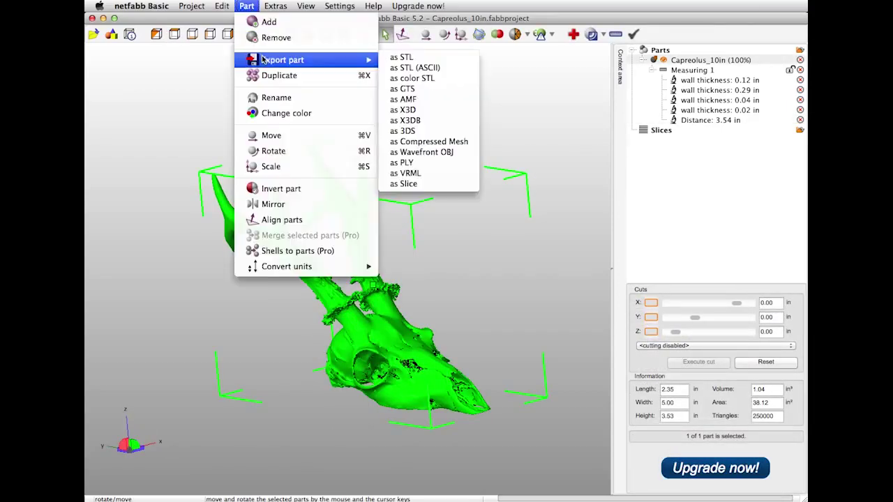
left_click(400, 60)
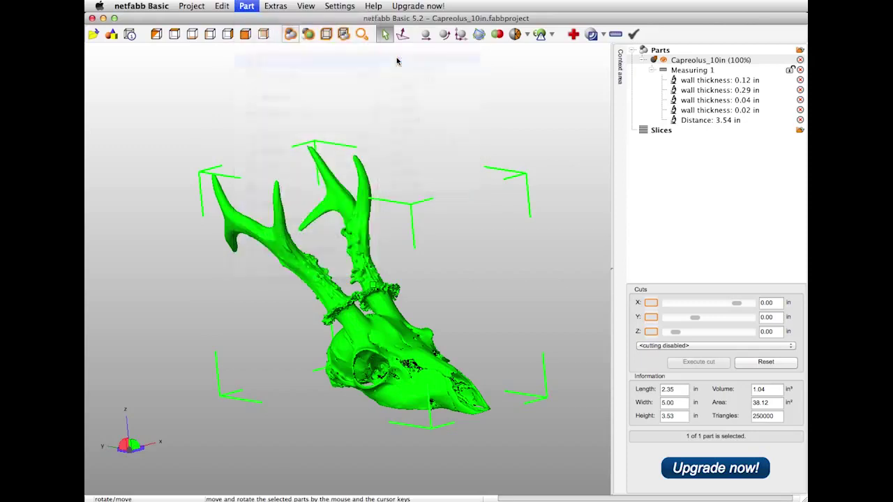
left_click_drag(747, 169, 555, 153)
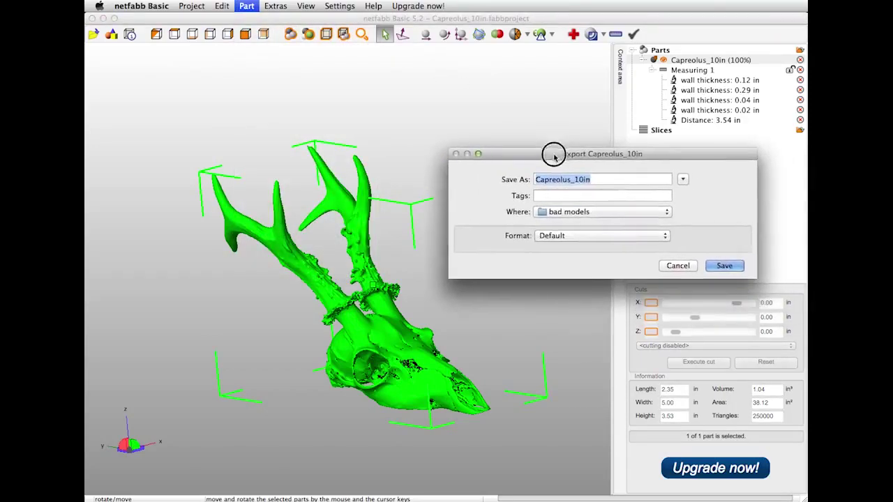
left_click(592, 179)
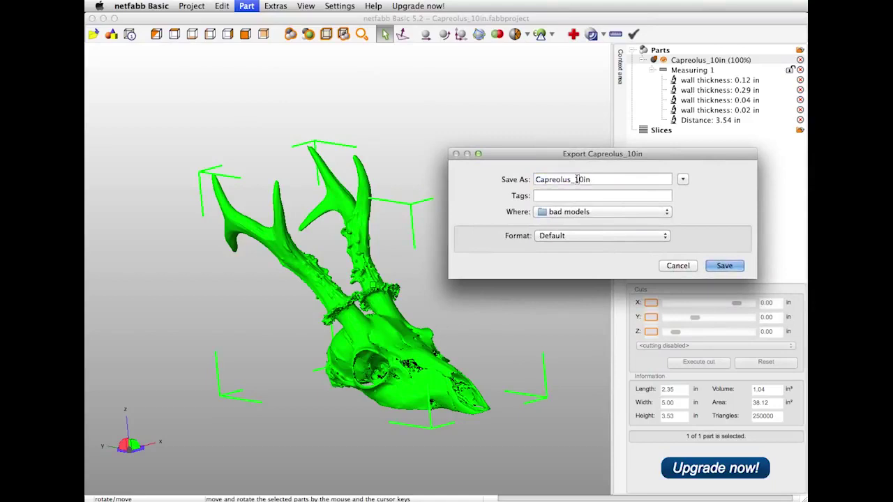
left_click_drag(574, 179, 591, 179)
type("ca")
type("l")
key("BackSpace")
key("BackSpace")
key("BackSpace")
type("scal")
key("BackSpace")
key("BackSpace")
type("aled_")
type("5in")
left_click(724, 266)
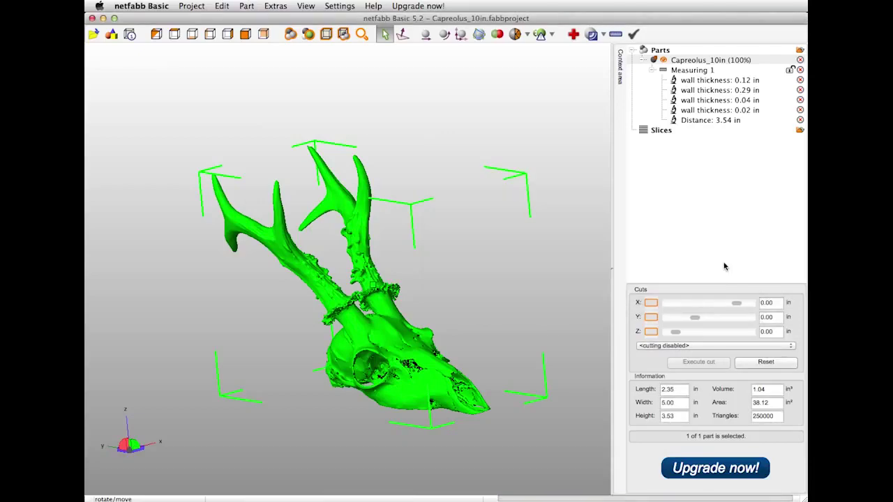